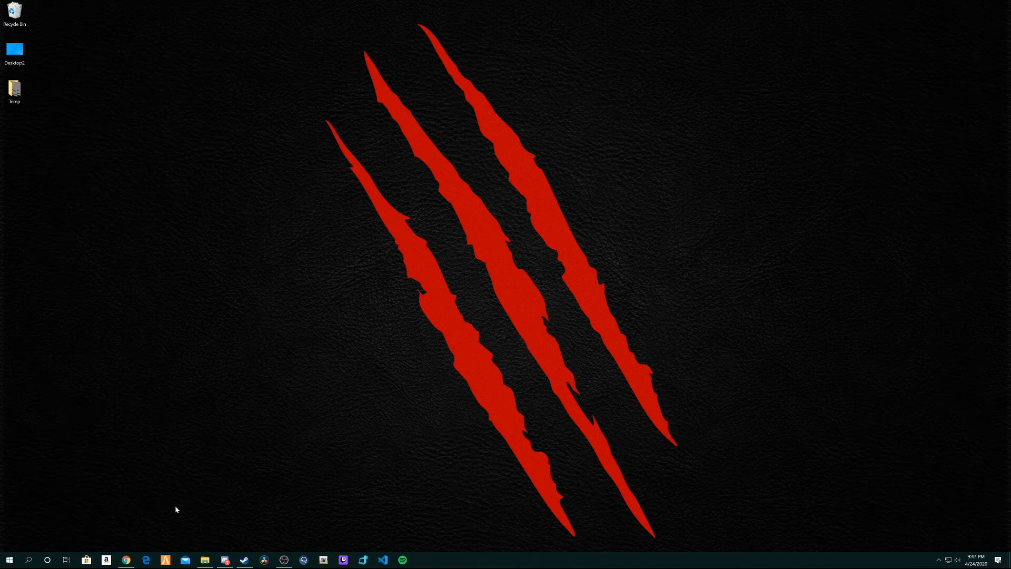
Switch to Chrome, download the Script Hook V archive from dev-c.com and open it in WinRAR, dismissing the licence reminder
click(121, 566)
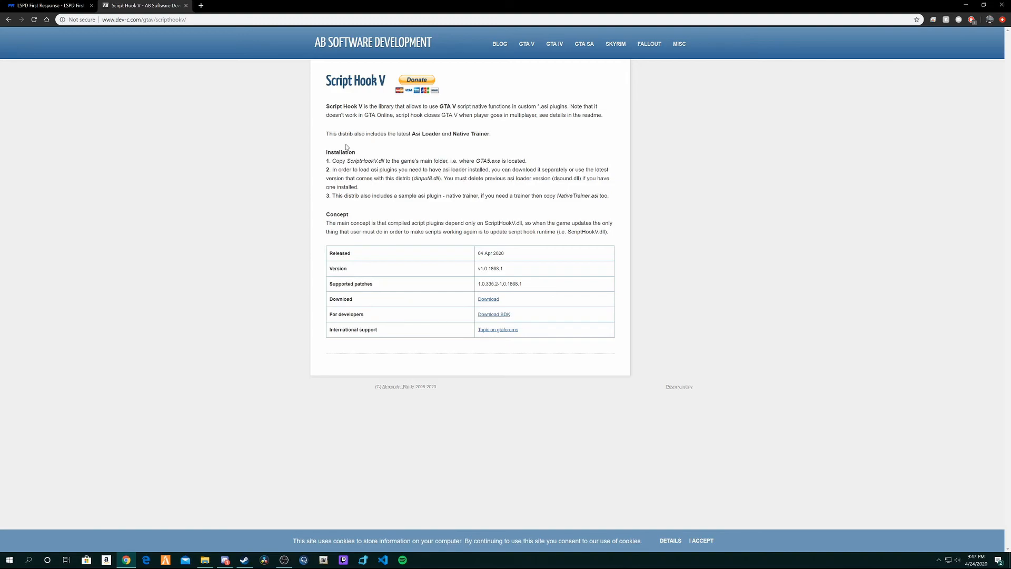
mouse_move(122, 19)
mouse_down()
mouse_move(136, 20)
mouse_move(122, 19)
mouse_up()
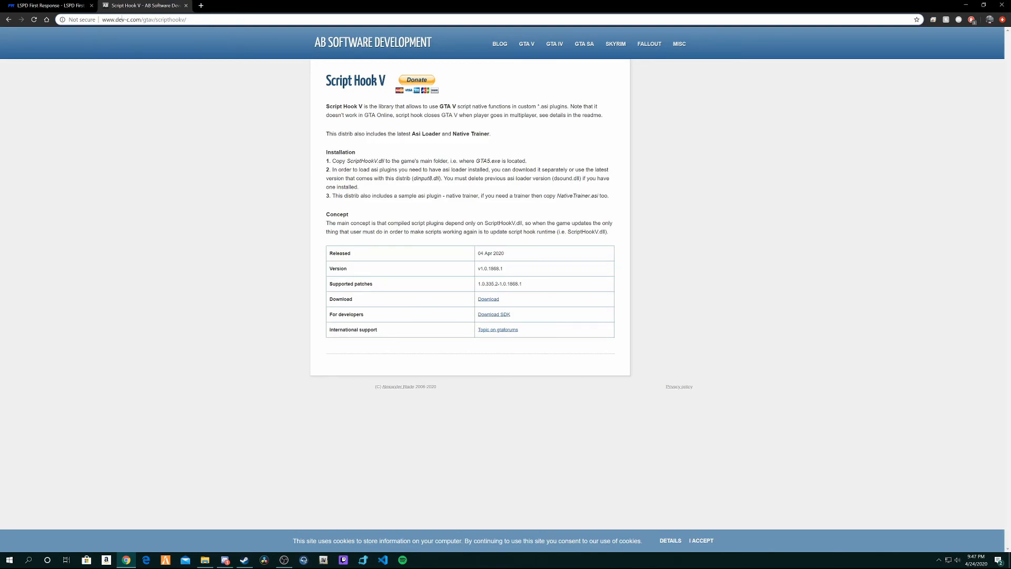
click(253, 19)
click(284, 88)
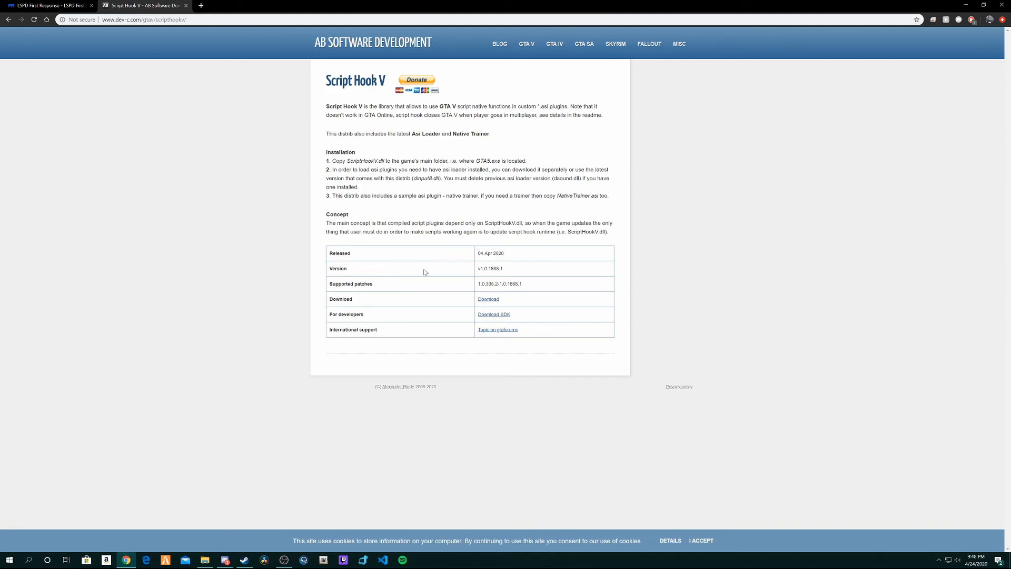
click(488, 299)
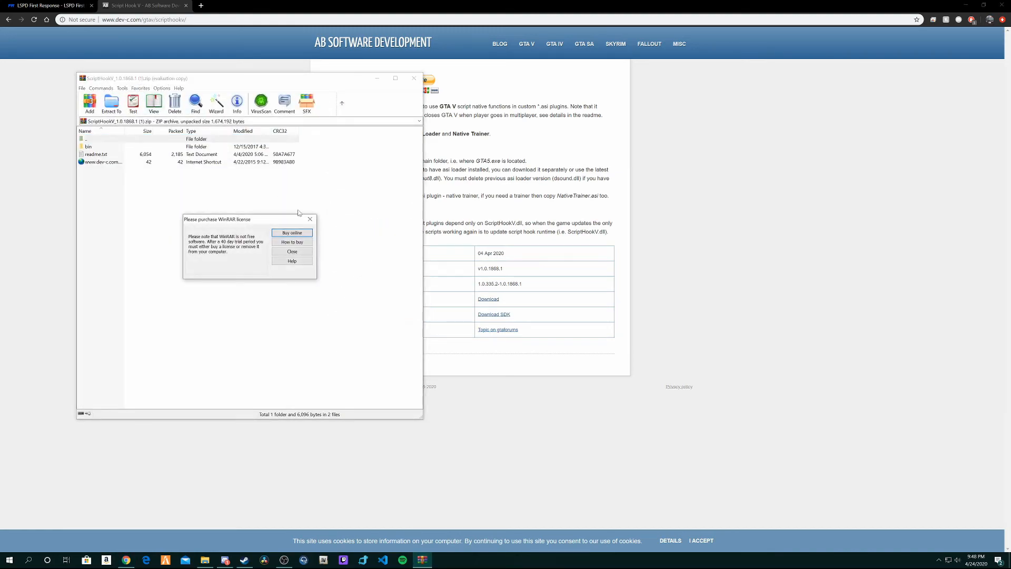
click(312, 222)
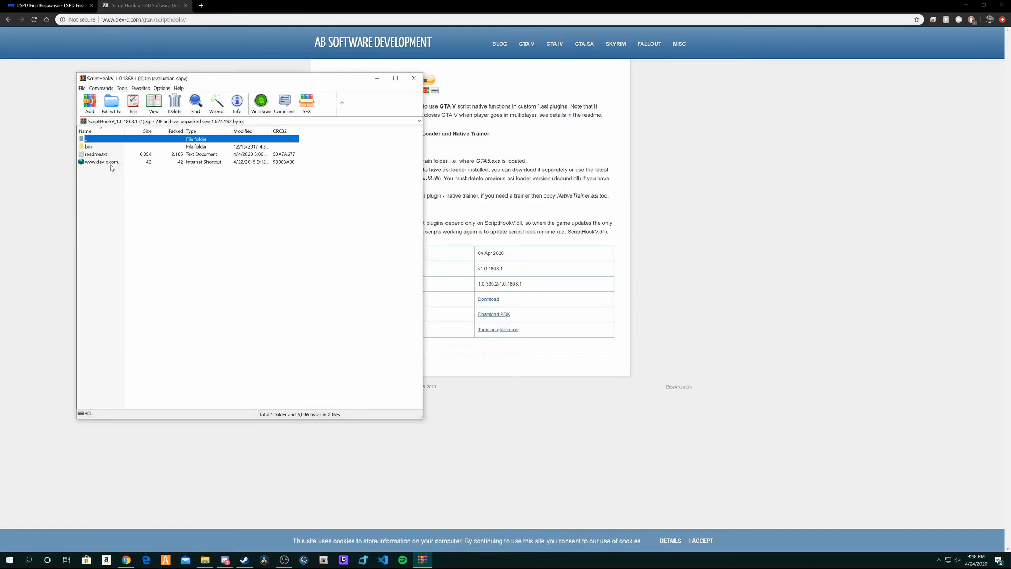
Open the bin folder inside the ScriptHookV archive
click(98, 177)
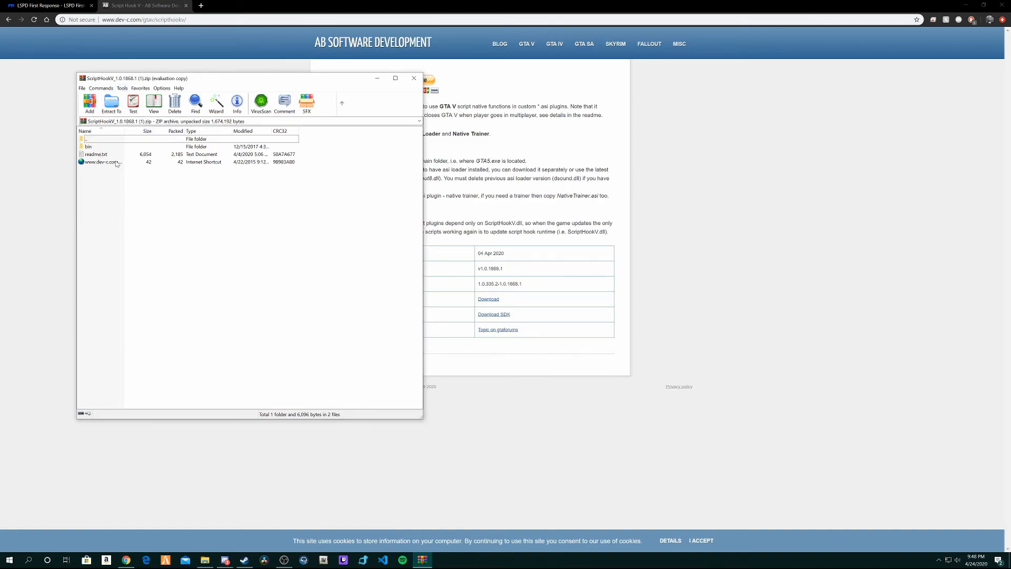
click(117, 163)
click(137, 176)
click(105, 148)
double_click(106, 148)
click(162, 209)
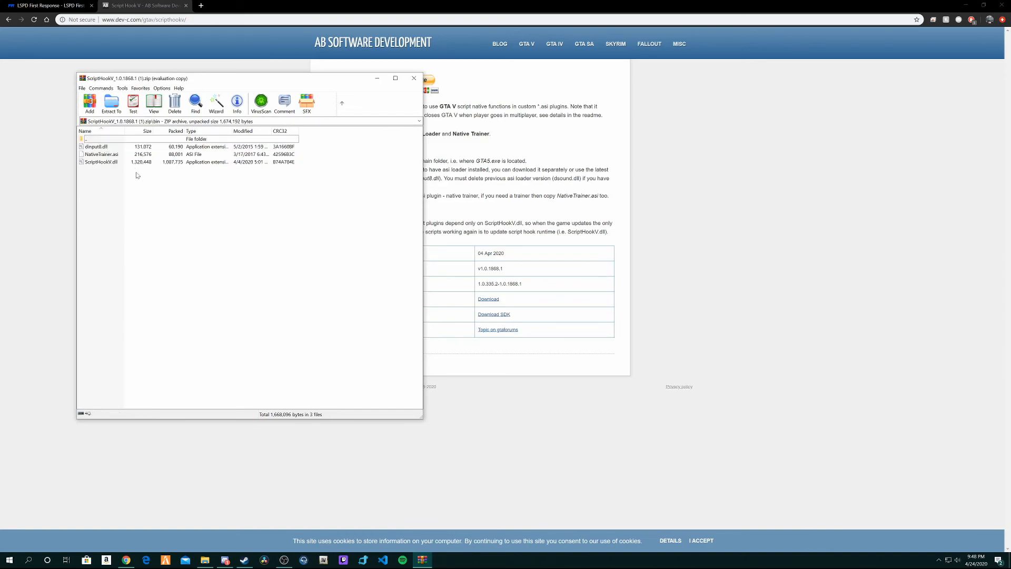
Minimise the browser and open the Grand Theft Auto V game folder in File Explorer beside the archive
click(966, 5)
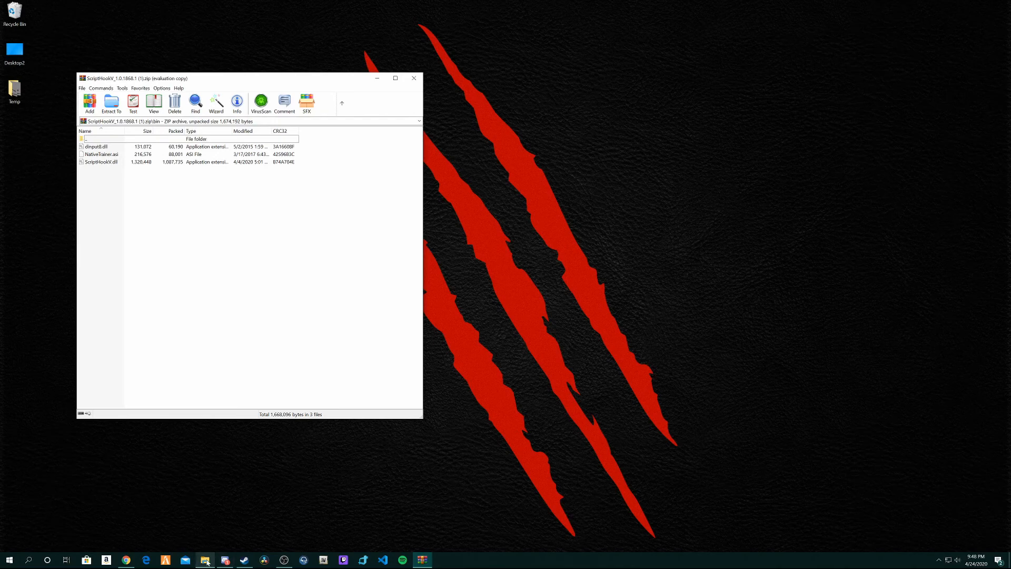
mouse_move(207, 562)
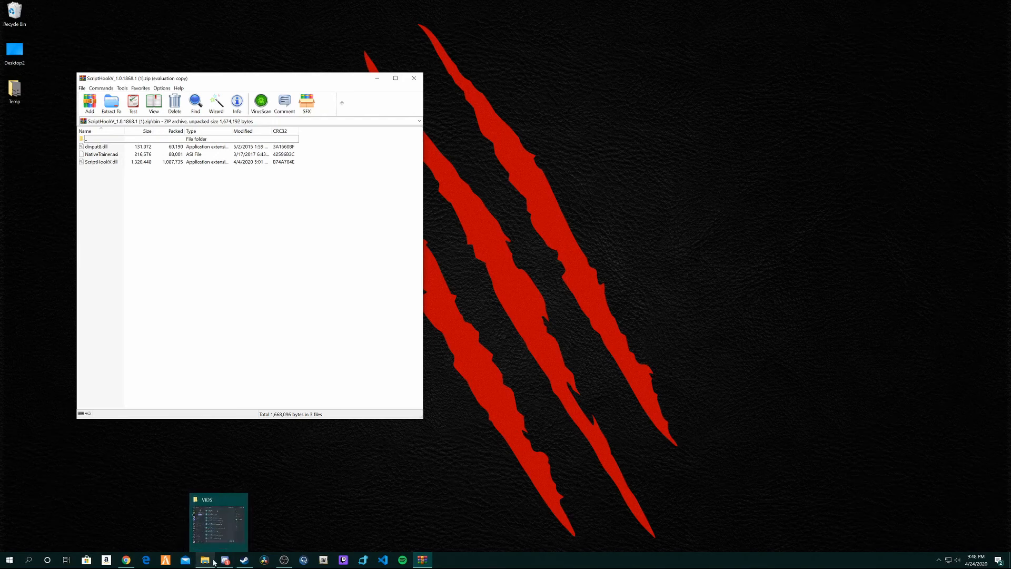
click(219, 500)
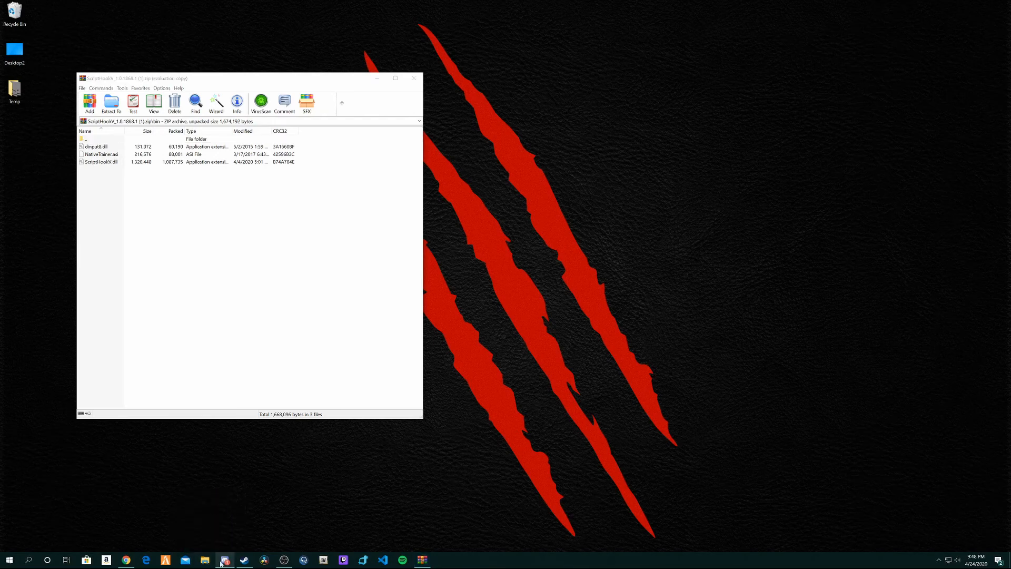
right_click(205, 560)
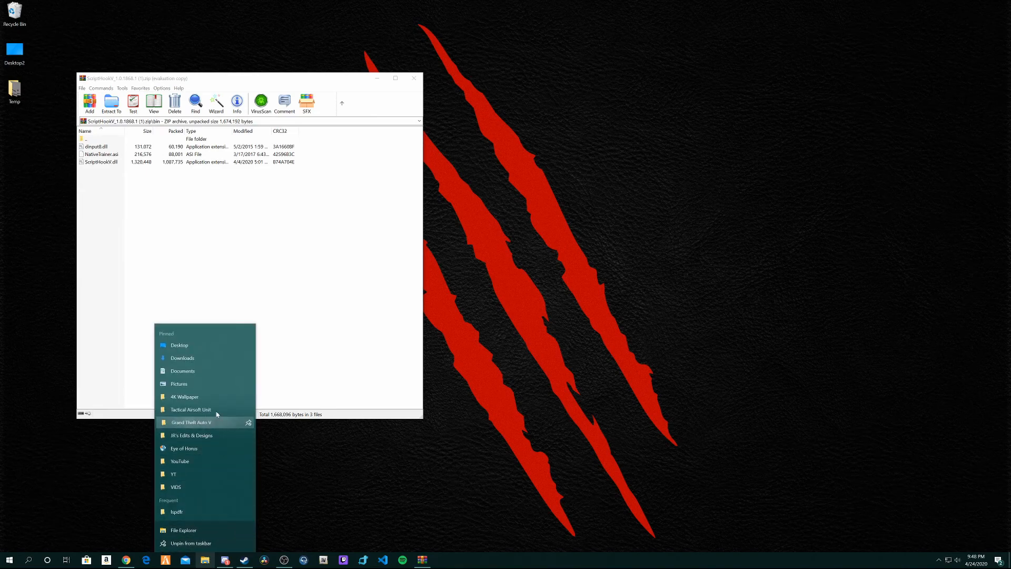
click(191, 423)
Delete NativeTrainer.asi from the archive's bin folder and confirm the deletion
click(111, 154)
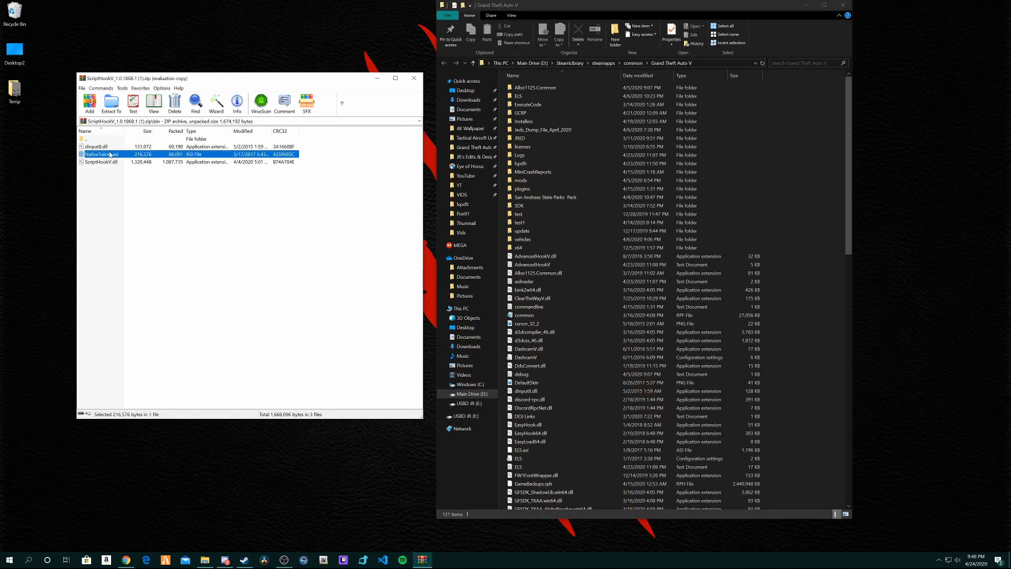
right_click(113, 154)
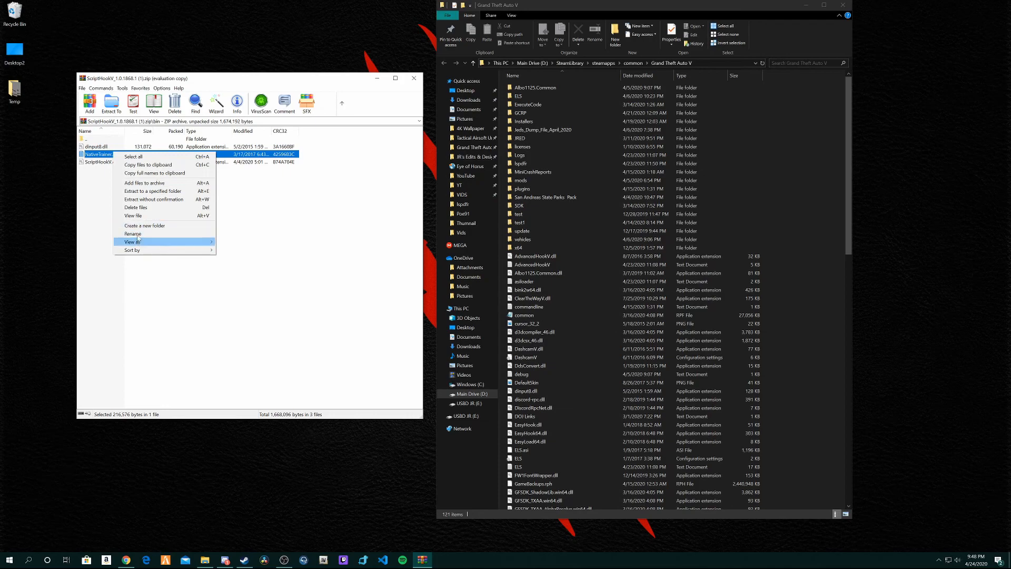
click(136, 207)
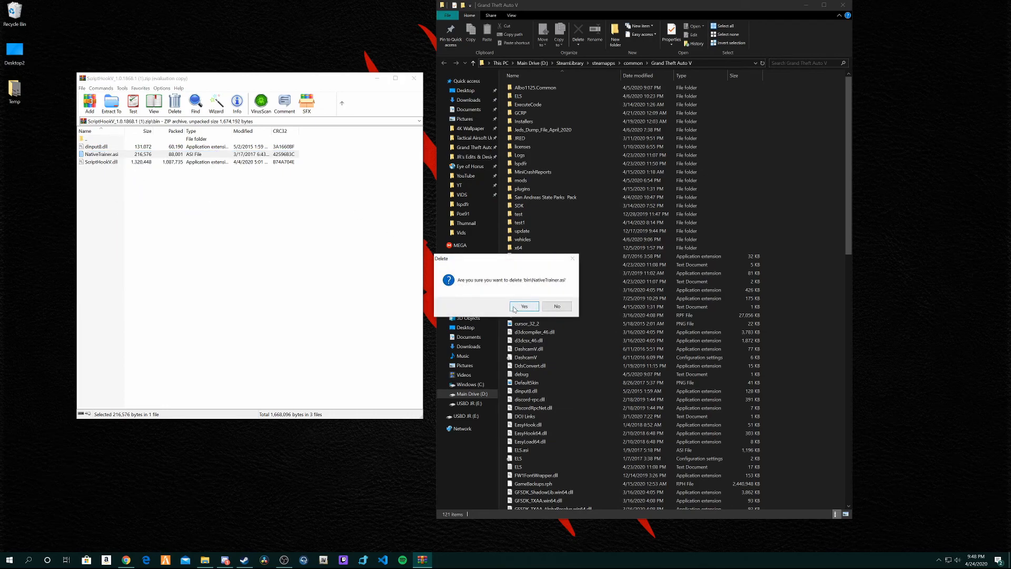
click(516, 309)
click(216, 184)
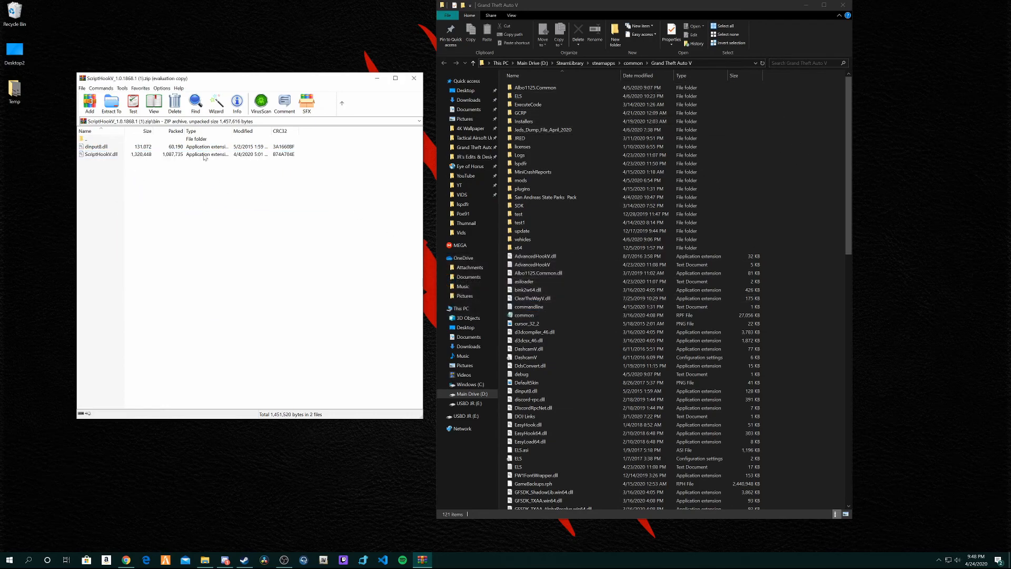
Copy dinput8.dll and ScriptHookV.dll from the archive into the Grand Theft Auto V folder, replacing the files with the same names
click(160, 156)
click(172, 169)
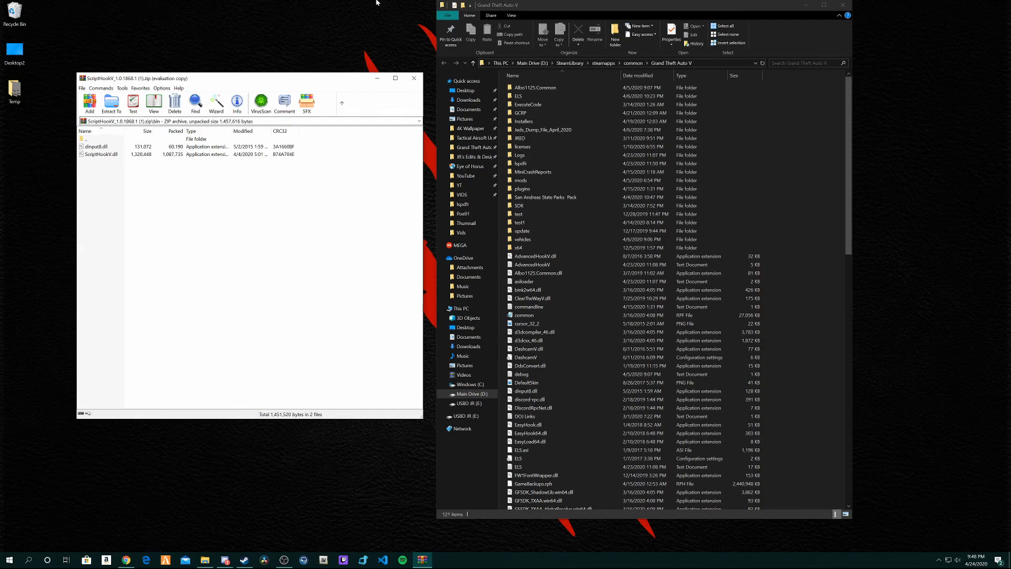
drag(510, 9, 529, 17)
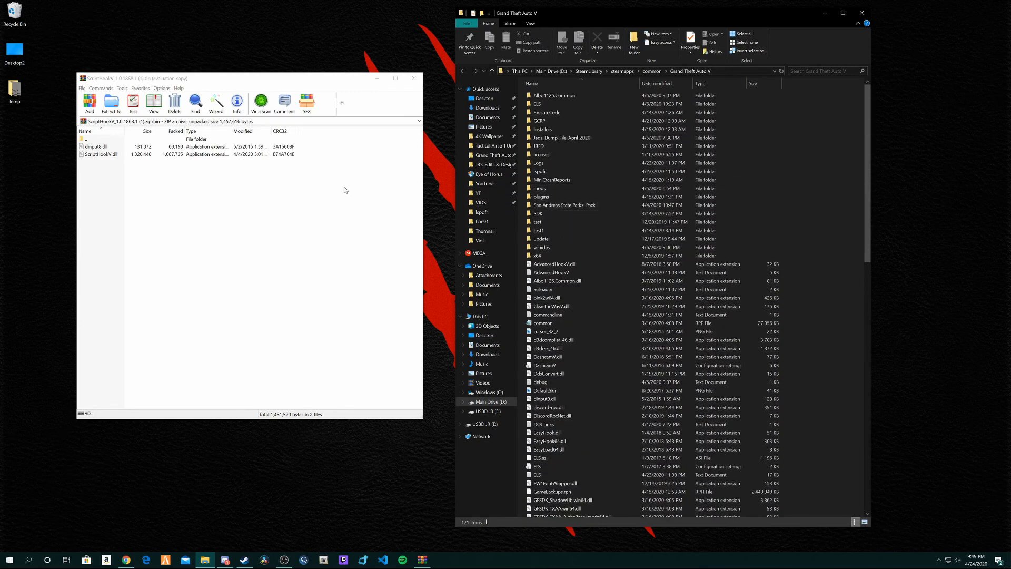
drag(157, 187, 833, 343)
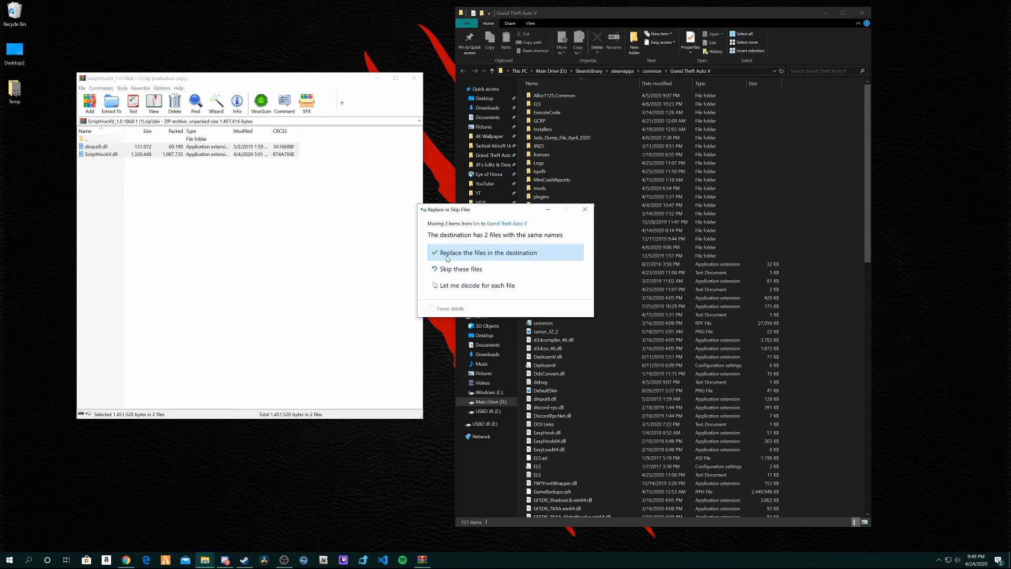
click(447, 255)
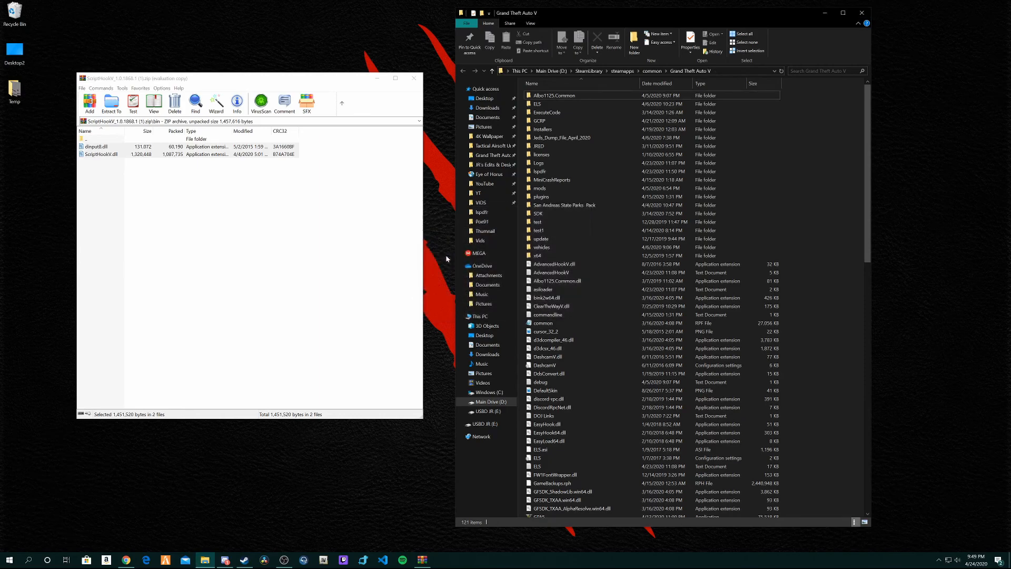
mouse_move(864, 122)
mouse_down()
mouse_move(855, 381)
mouse_move(851, 117)
mouse_up()
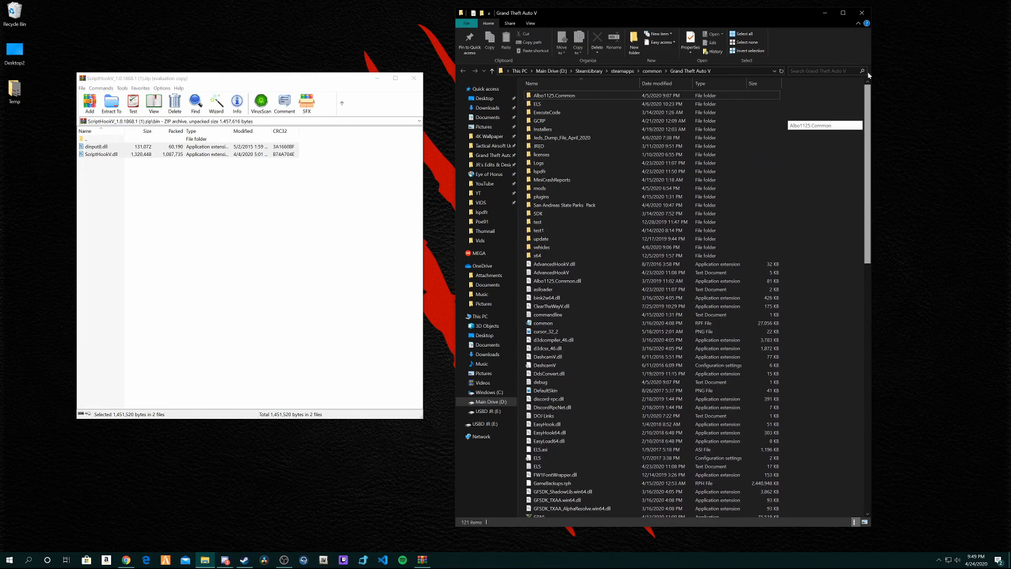
click(381, 191)
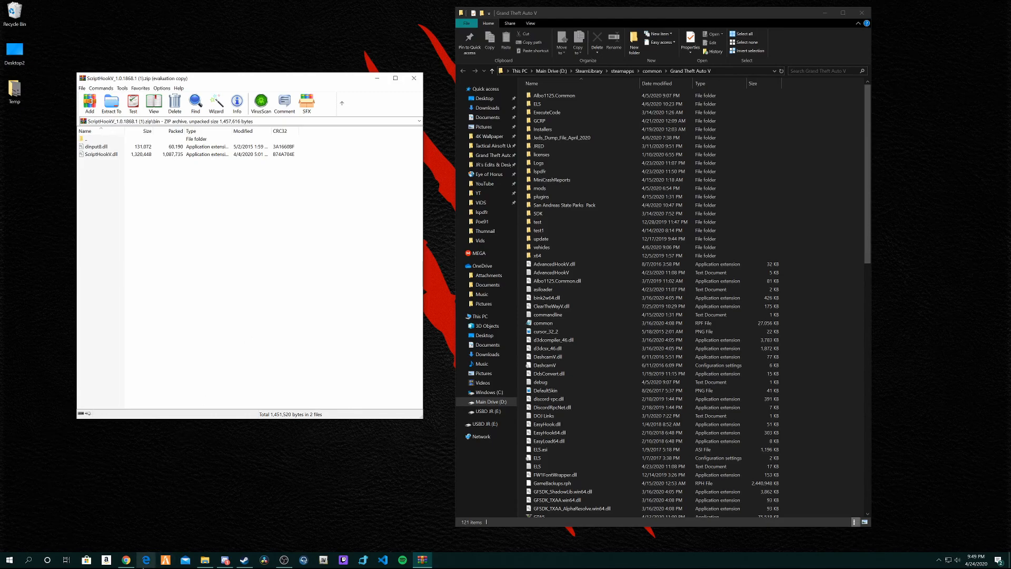
Return to the Script Hook V page in Chrome and examine its release date and download links
click(126, 556)
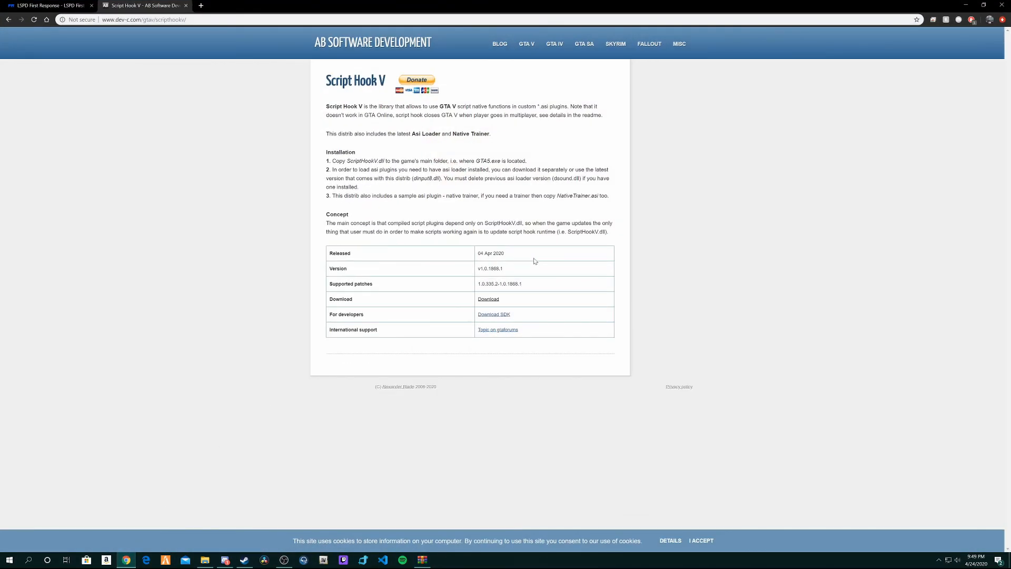
drag(517, 254, 441, 255)
click(511, 253)
drag(511, 253, 458, 254)
click(510, 255)
drag(529, 252, 481, 252)
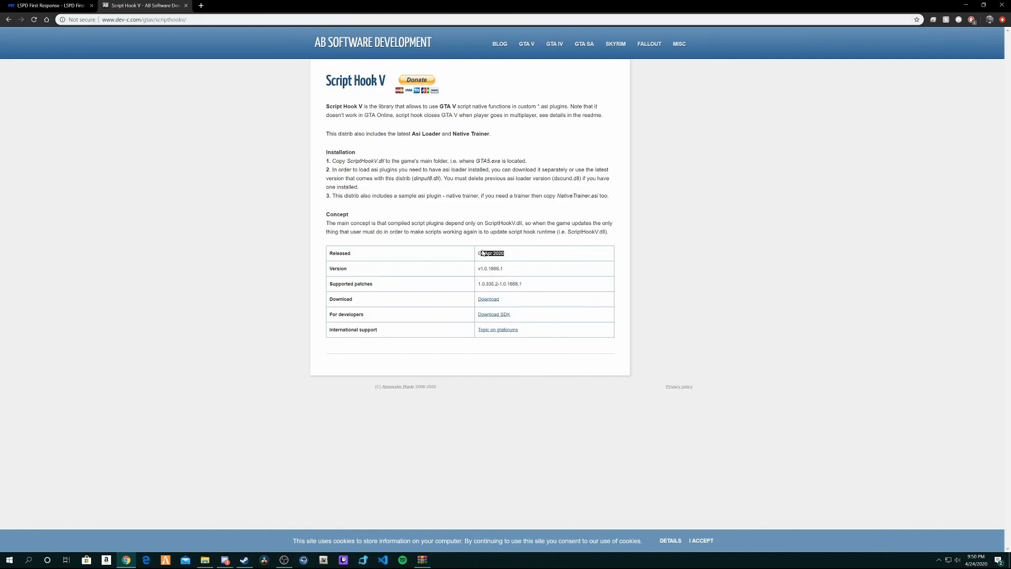
click(467, 252)
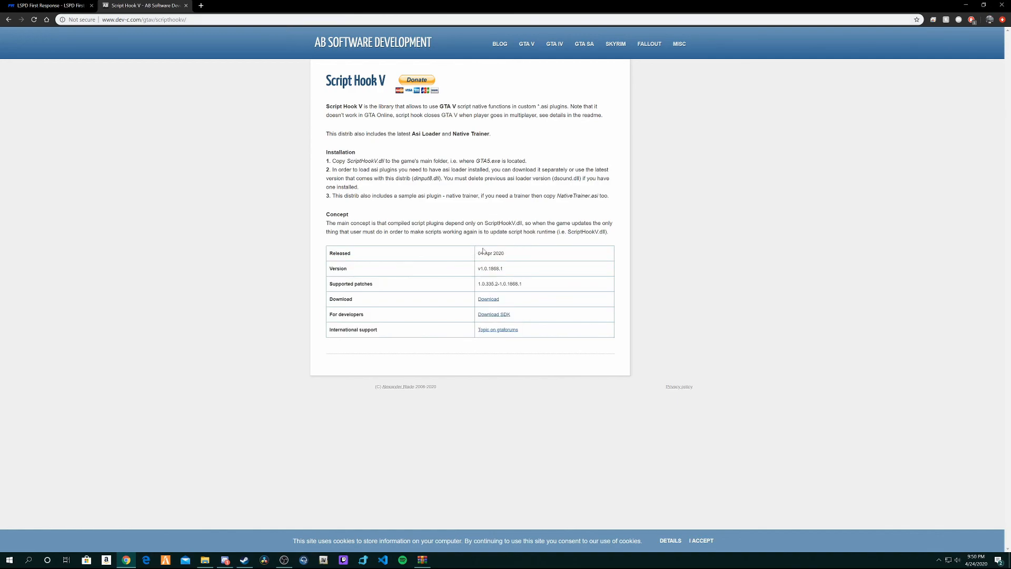
drag(513, 253, 476, 259)
click(498, 253)
drag(510, 258, 471, 257)
click(484, 256)
drag(472, 300, 494, 333)
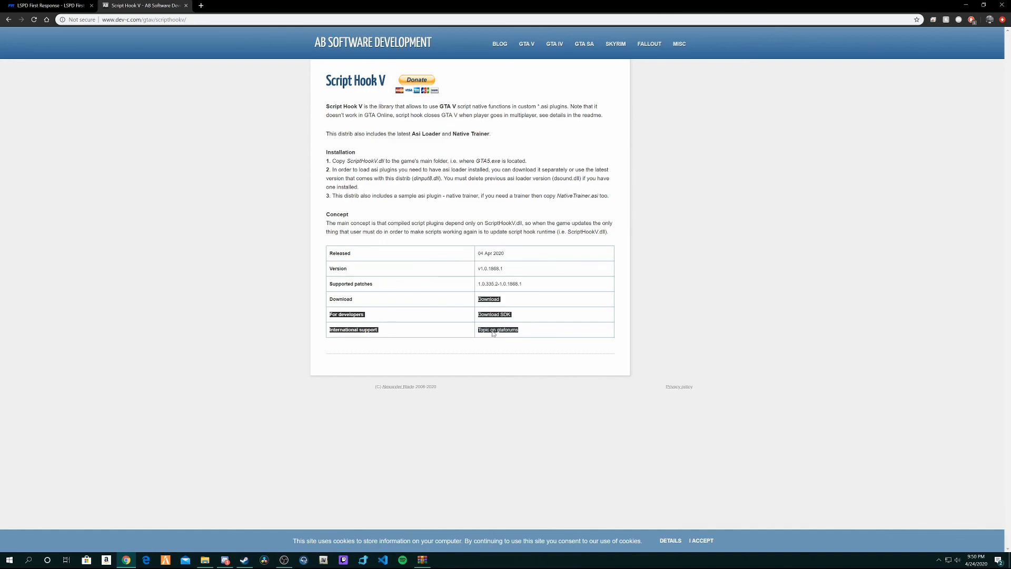
click(472, 304)
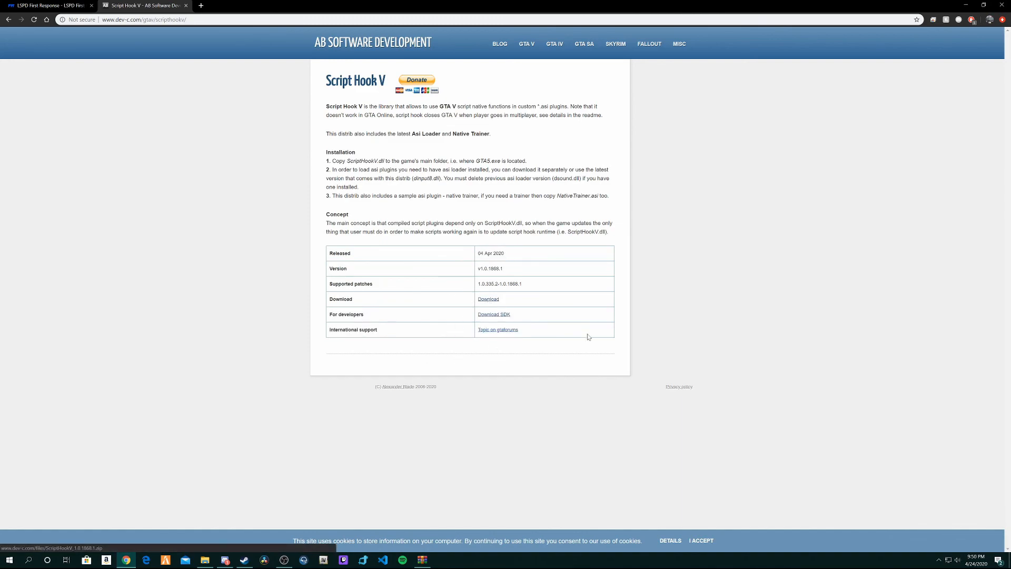
Minimise the browser and look through the Grand Theft Auto V folder's file list for the copied Script Hook V files
click(966, 5)
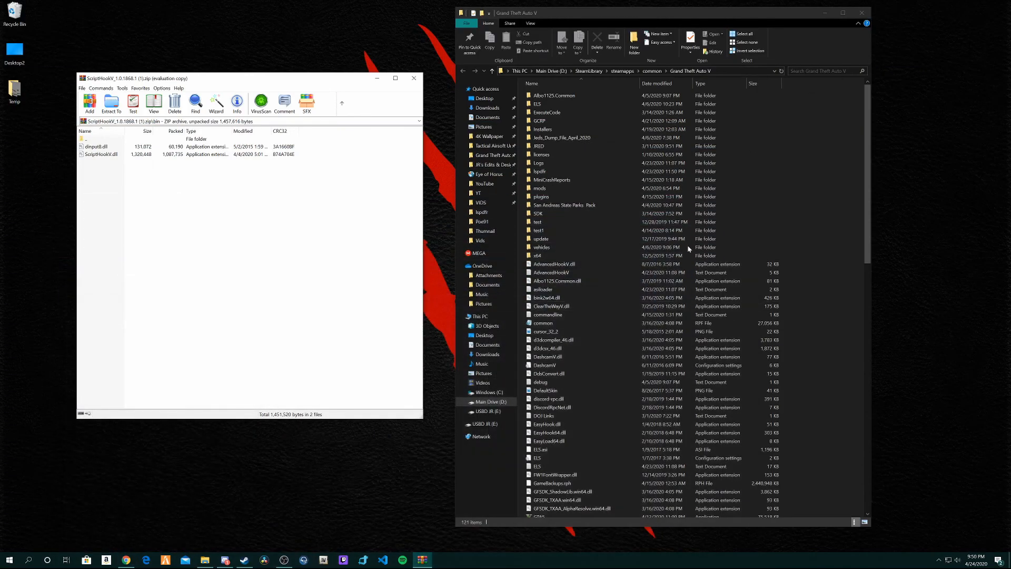
scroll(838, 197, down, 20)
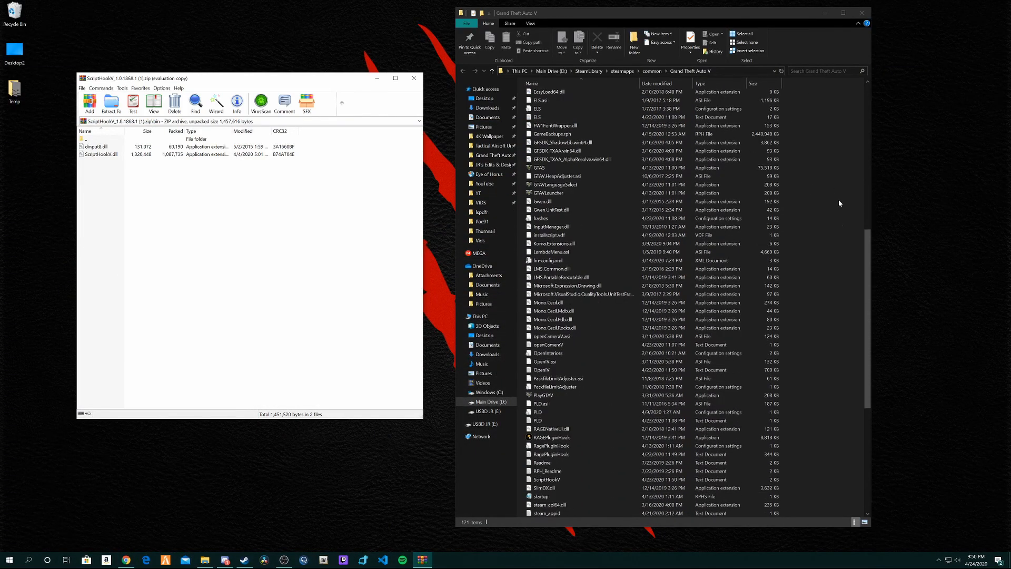
scroll(838, 205, down, 1)
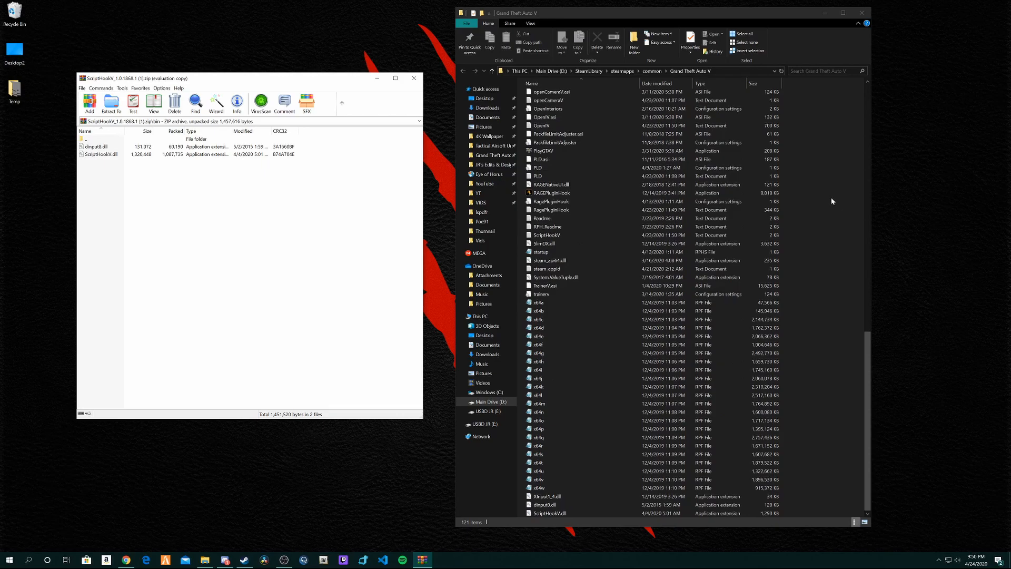
scroll(833, 202, up, 7)
scroll(836, 202, up, 6)
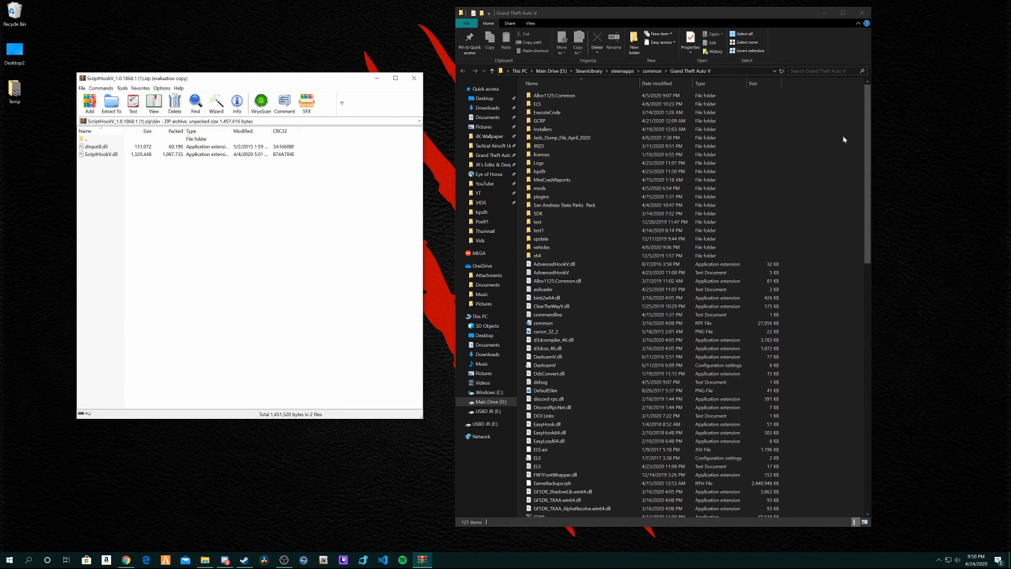